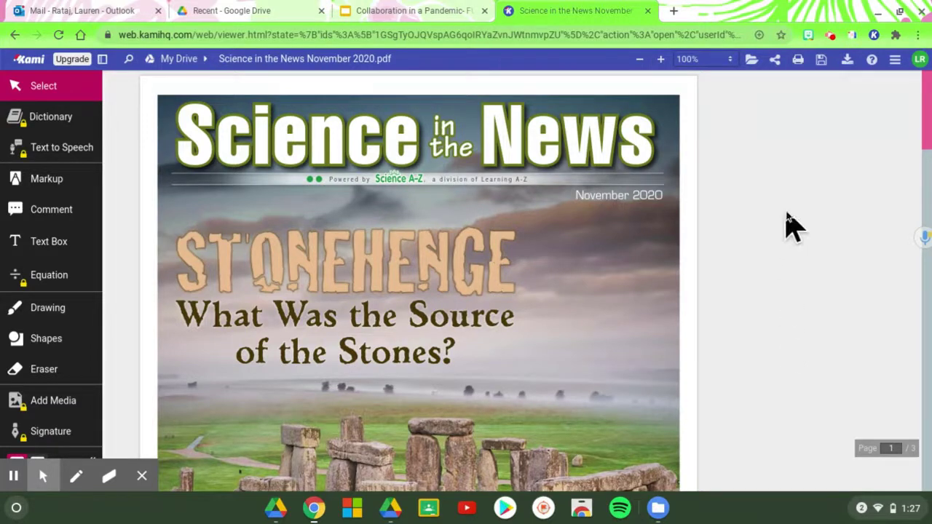
Scroll up and down through the opening page of the PDF in Kami.
{"action": "scroll", "coordinate": [790, 225], "scroll_direction": "down", "scroll_amount": 2}
{"action": "scroll", "coordinate": [790, 224], "scroll_direction": "up", "scroll_amount": 2}
{"action": "scroll", "coordinate": [790, 224], "scroll_direction": "down", "scroll_amount": 3}
{"action": "scroll", "coordinate": [790, 224], "scroll_direction": "down", "scroll_amount": 2}
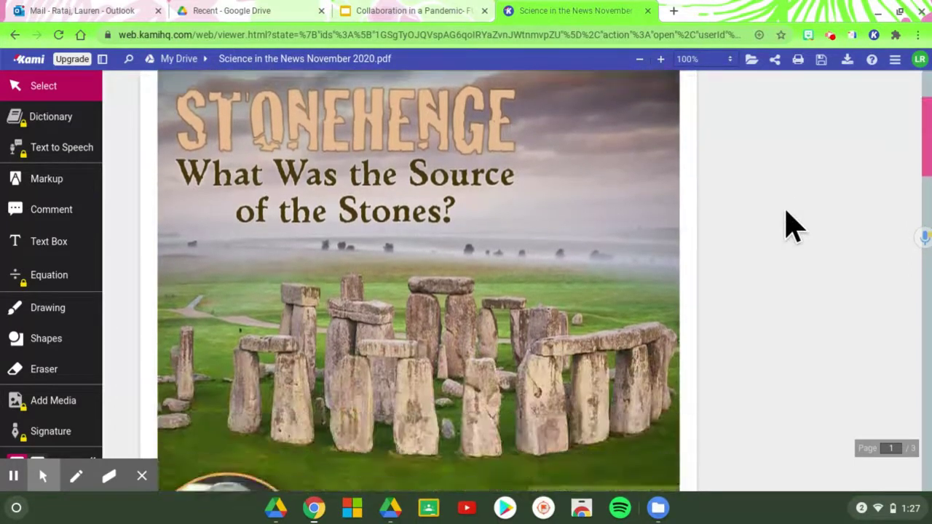
{"action": "scroll", "coordinate": [790, 224], "scroll_direction": "up", "scroll_amount": 1}
{"action": "scroll", "coordinate": [790, 224], "scroll_direction": "down", "scroll_amount": 3}
{"action": "scroll", "coordinate": [790, 224], "scroll_direction": "down", "scroll_amount": 3}
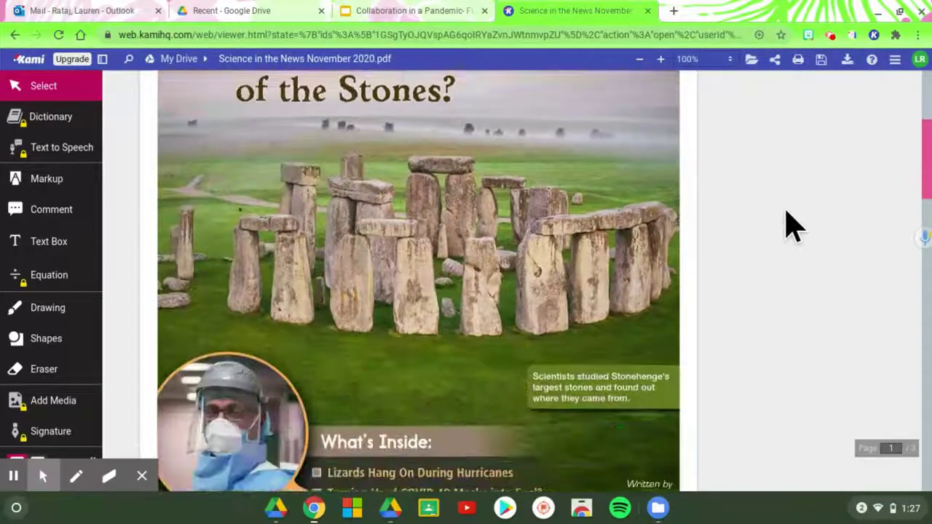
{"action": "scroll", "coordinate": [790, 224], "scroll_direction": "up", "scroll_amount": 1}
{"action": "scroll", "coordinate": [790, 225], "scroll_direction": "down", "scroll_amount": 5}
{"action": "scroll", "coordinate": [790, 225], "scroll_direction": "down", "scroll_amount": 10}
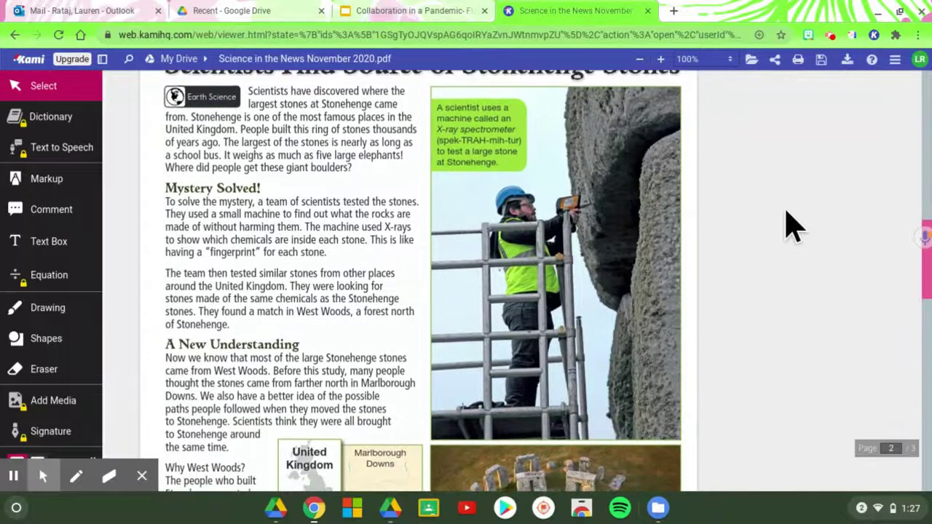
{"action": "scroll", "coordinate": [790, 225], "scroll_direction": "down", "scroll_amount": 1}
{"action": "scroll", "coordinate": [790, 224], "scroll_direction": "up", "scroll_amount": 1}
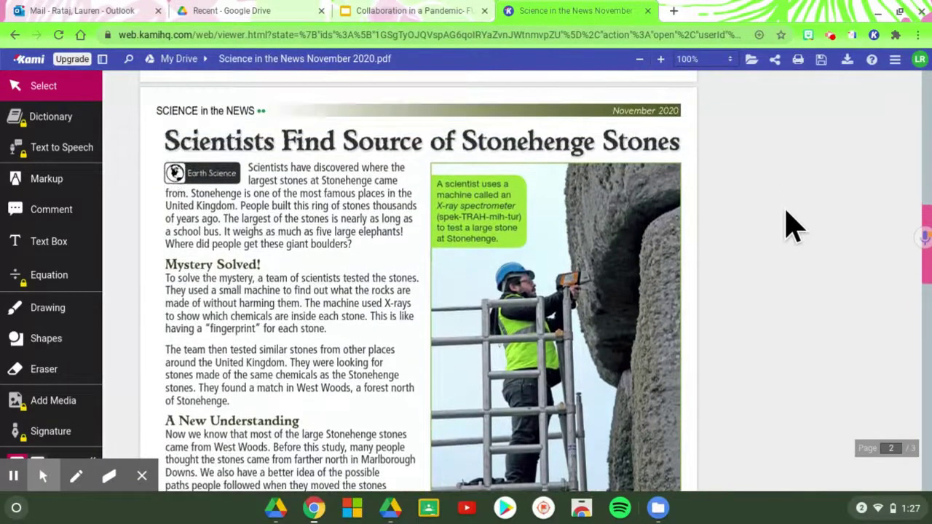
{"action": "scroll", "coordinate": [790, 225], "scroll_direction": "up", "scroll_amount": 5}
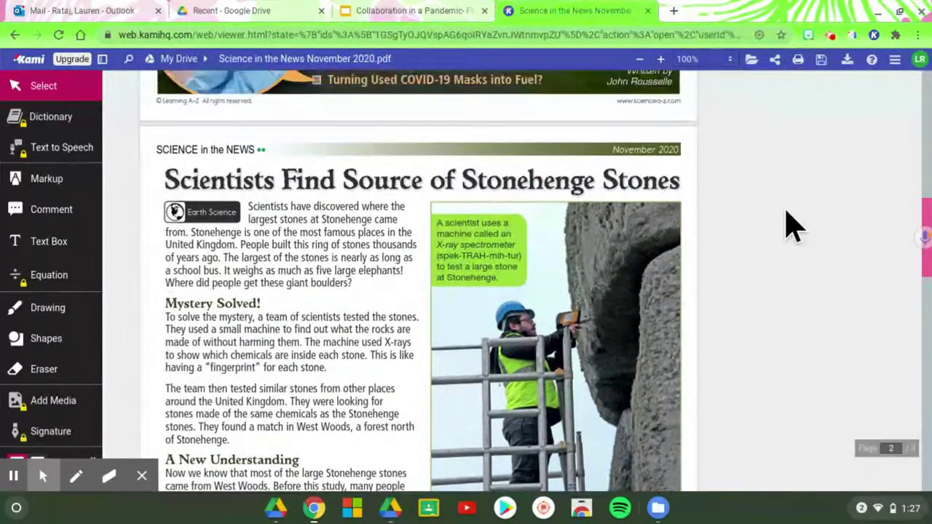
{"action": "scroll", "coordinate": [790, 224], "scroll_direction": "down", "scroll_amount": 5}
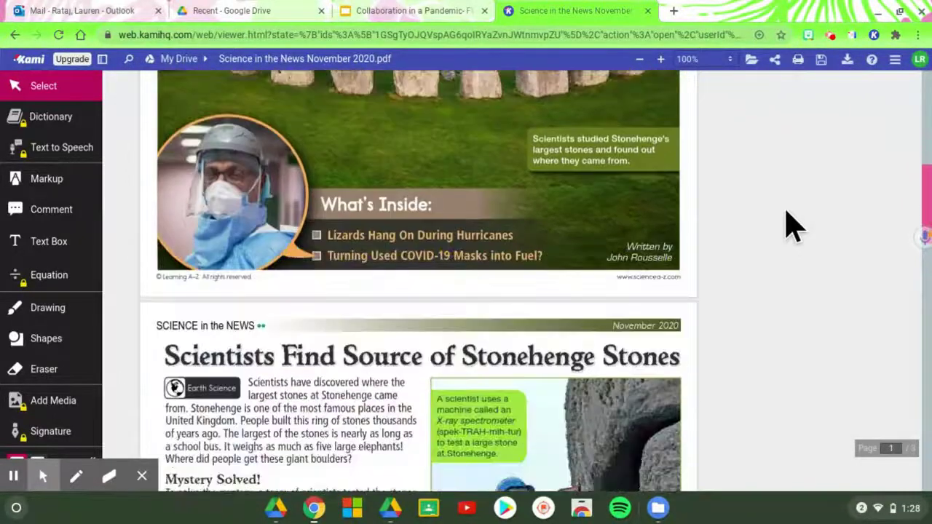
{"action": "scroll", "coordinate": [790, 224], "scroll_direction": "up", "scroll_amount": 6}
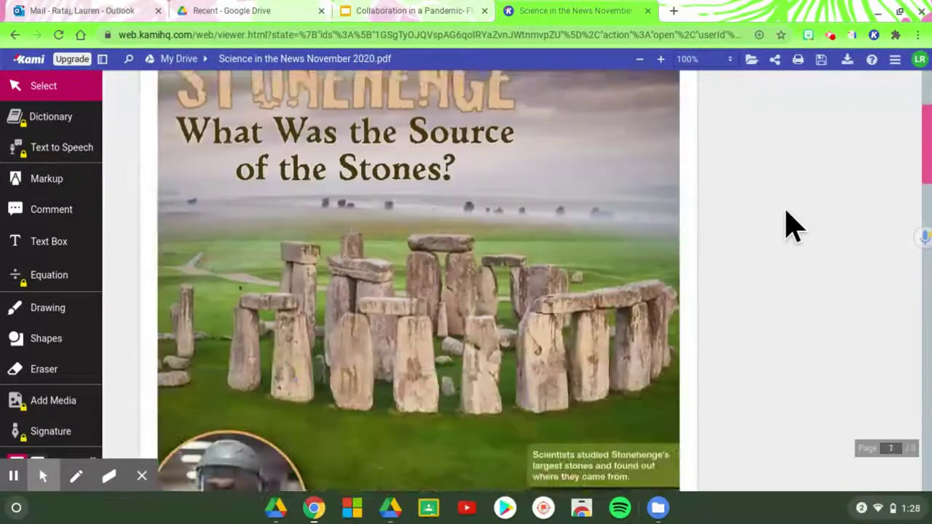
{"action": "scroll", "coordinate": [790, 224], "scroll_direction": "down", "scroll_amount": 2}
{"action": "scroll", "coordinate": [790, 224], "scroll_direction": "up", "scroll_amount": 4}
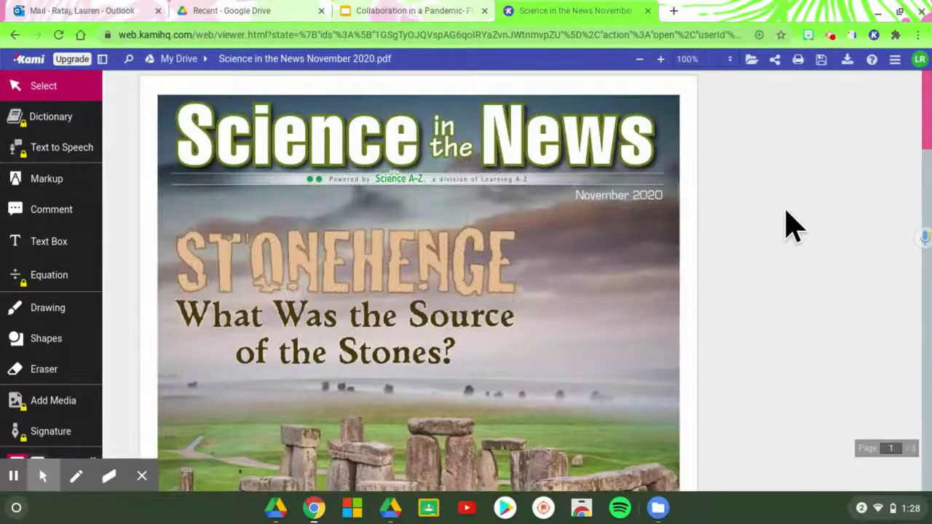
Open the Share icon, then scroll down to the page 2 Stonehenge article.
{"action": "left_click", "coordinate": [776, 60]}
{"action": "scroll", "coordinate": [771, 193], "scroll_direction": "down", "scroll_amount": 1}
{"action": "scroll", "coordinate": [772, 193], "scroll_direction": "up", "scroll_amount": 1}
{"action": "scroll", "coordinate": [210, 244], "scroll_direction": "down", "scroll_amount": 5}
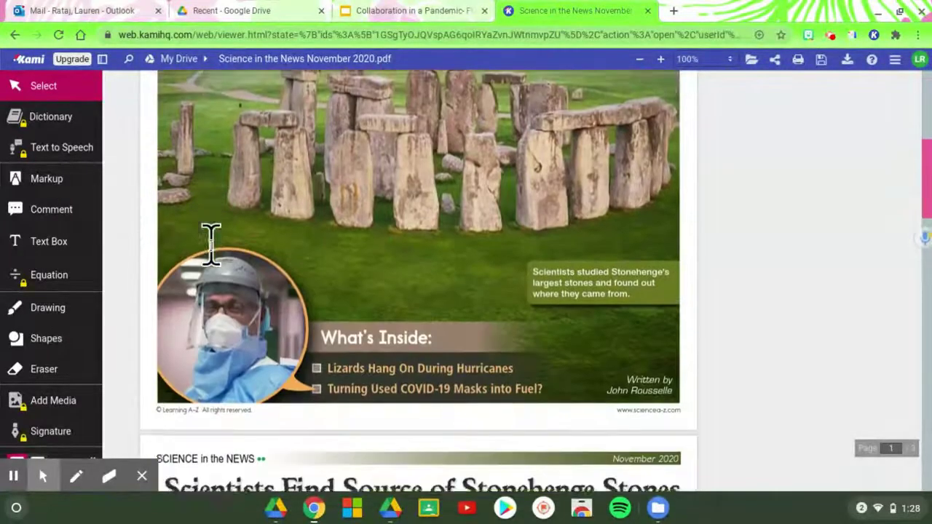
{"action": "scroll", "coordinate": [209, 244], "scroll_direction": "down", "scroll_amount": 4}
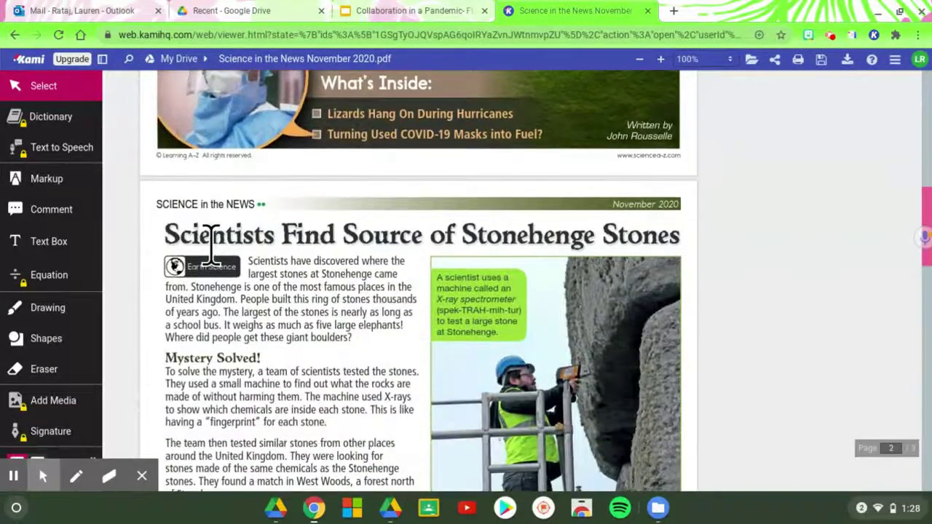
{"action": "scroll", "coordinate": [209, 244], "scroll_direction": "down", "scroll_amount": 1}
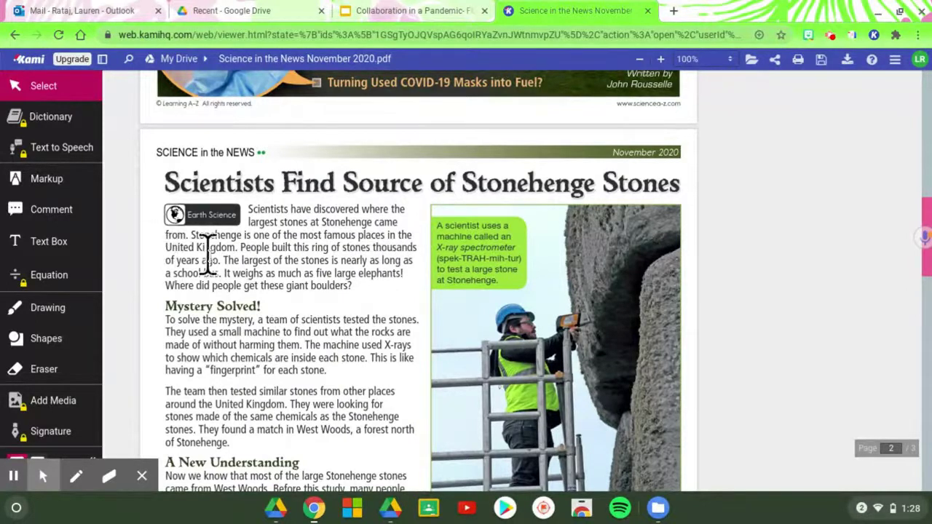
With Markup's yellow highlighter, highlight 'The largest of the stones is nearly as long as a school bus.'.
{"action": "left_click", "coordinate": [44, 175]}
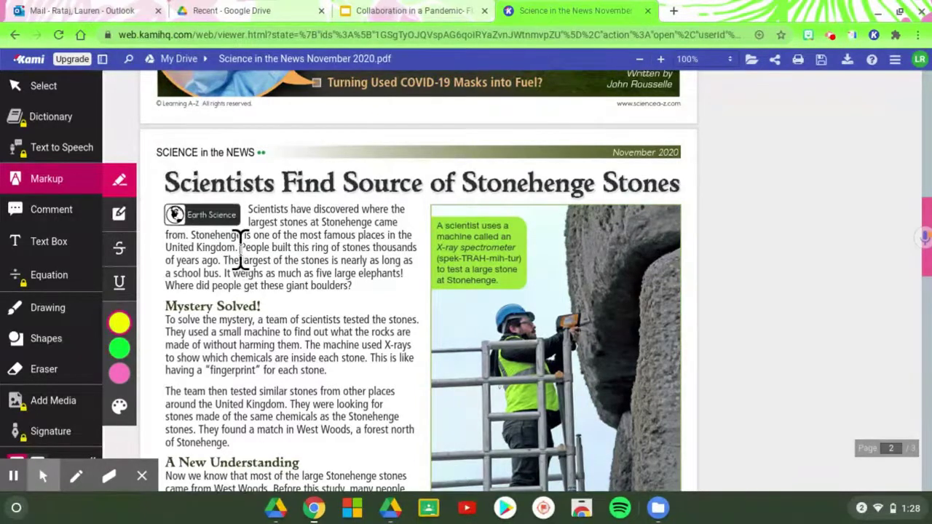
{"action": "mouse_move", "coordinate": [124, 345]}
{"action": "left_click_drag", "start_coordinate": [224, 255], "coordinate": [218, 270]}
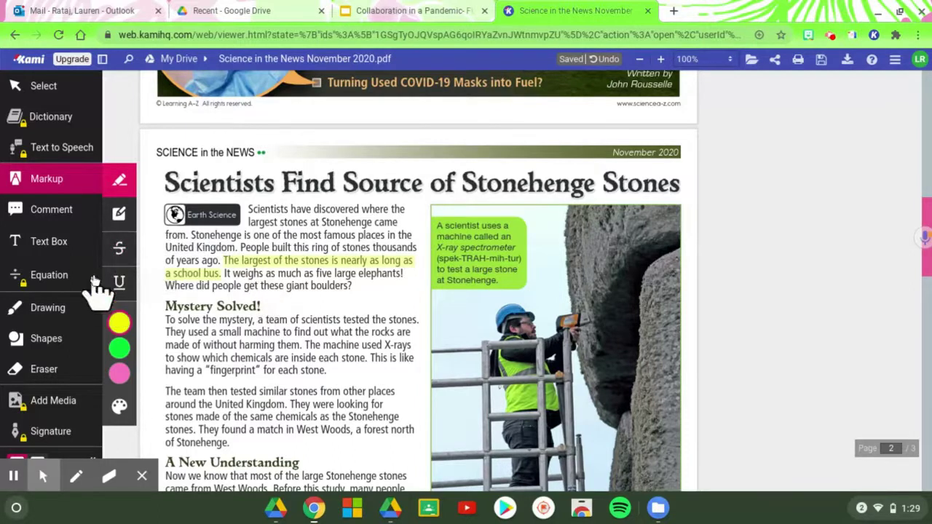
Strike through the 'Mystery Solved!' heading and make the strikethrough red.
{"action": "left_click", "coordinate": [114, 255]}
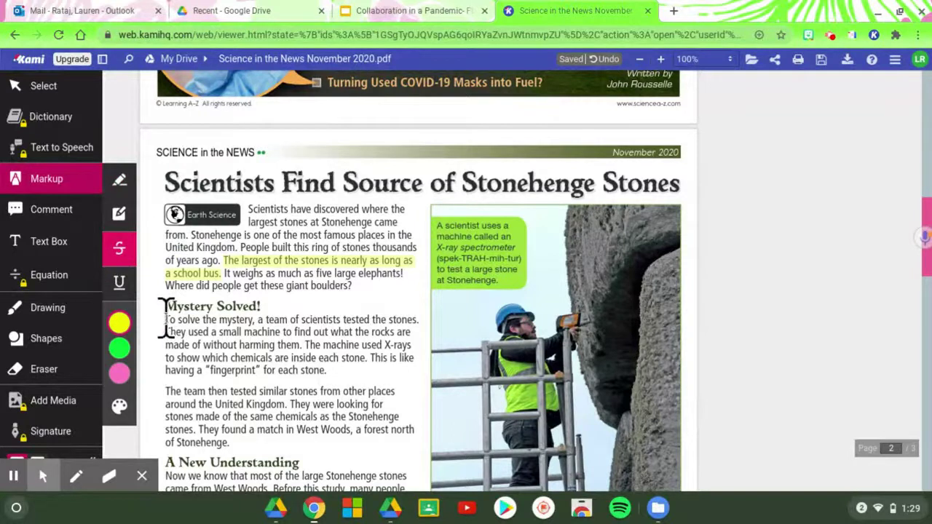
{"action": "left_click_drag", "start_coordinate": [163, 304], "coordinate": [264, 304]}
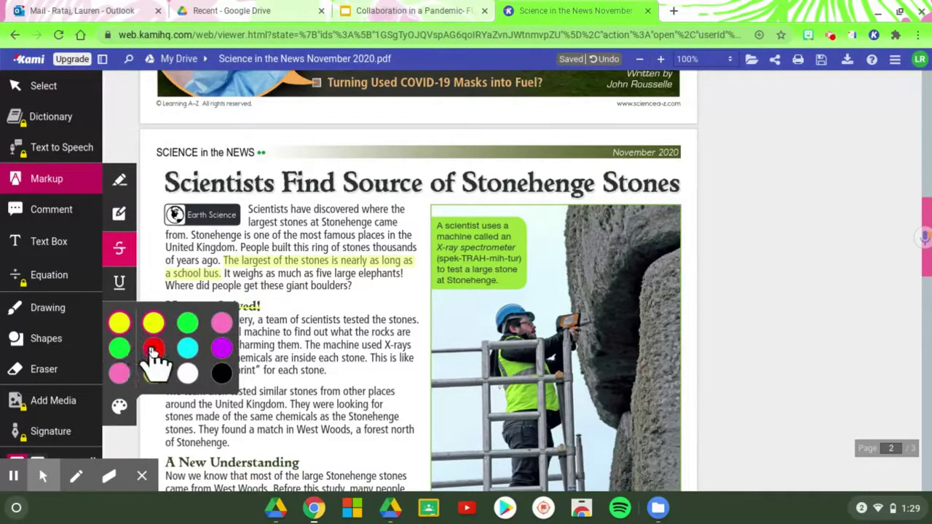
{"action": "left_click", "coordinate": [153, 349]}
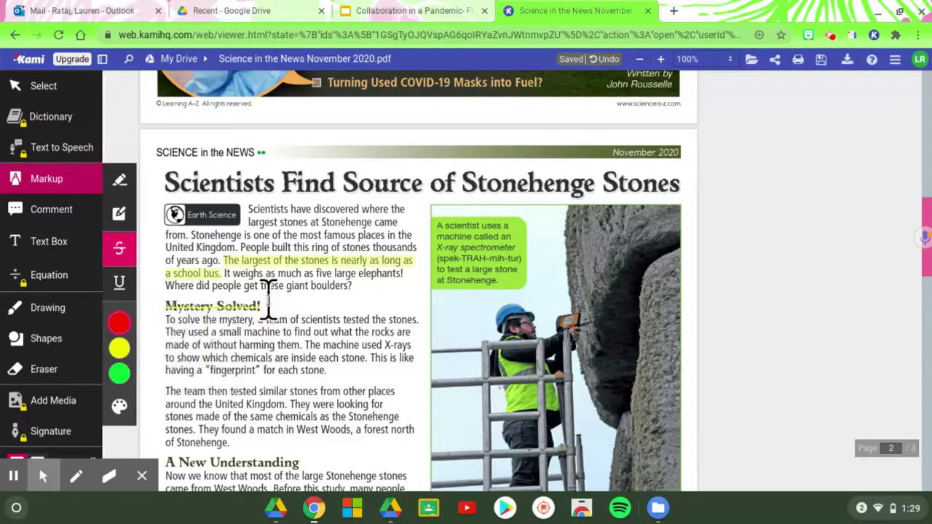
{"action": "mouse_move", "coordinate": [208, 316]}
{"action": "left_mouse_down"}
{"action": "mouse_move", "coordinate": [181, 323]}
{"action": "mouse_move", "coordinate": [333, 299]}
{"action": "mouse_move", "coordinate": [248, 318]}
{"action": "left_mouse_up"}
{"action": "mouse_move", "coordinate": [233, 269]}
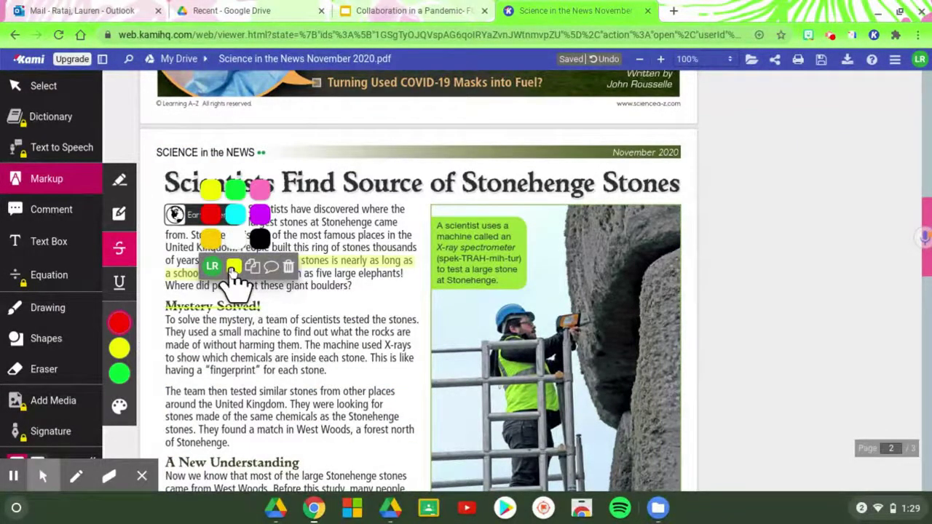
{"action": "left_click", "coordinate": [210, 214]}
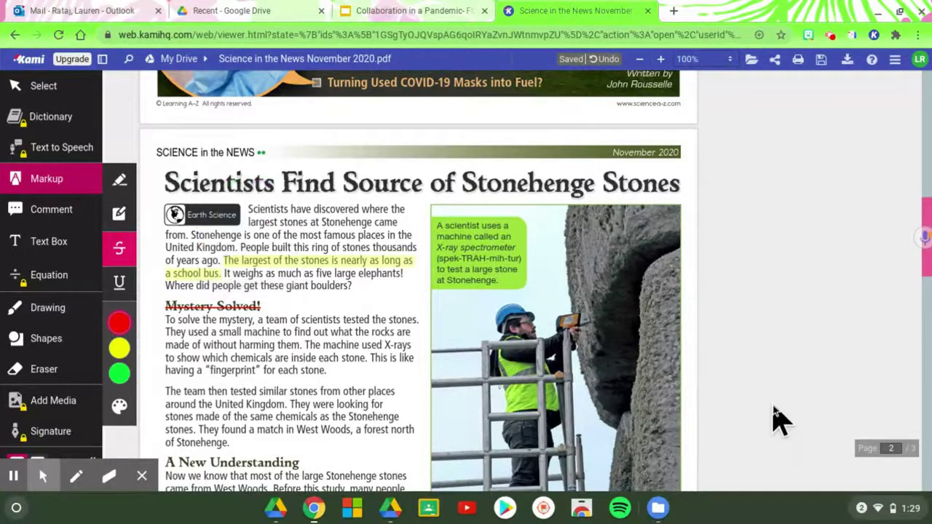
Check the annotation options of the strikethrough and the yellow school bus highlight.
{"action": "left_click", "coordinate": [222, 313]}
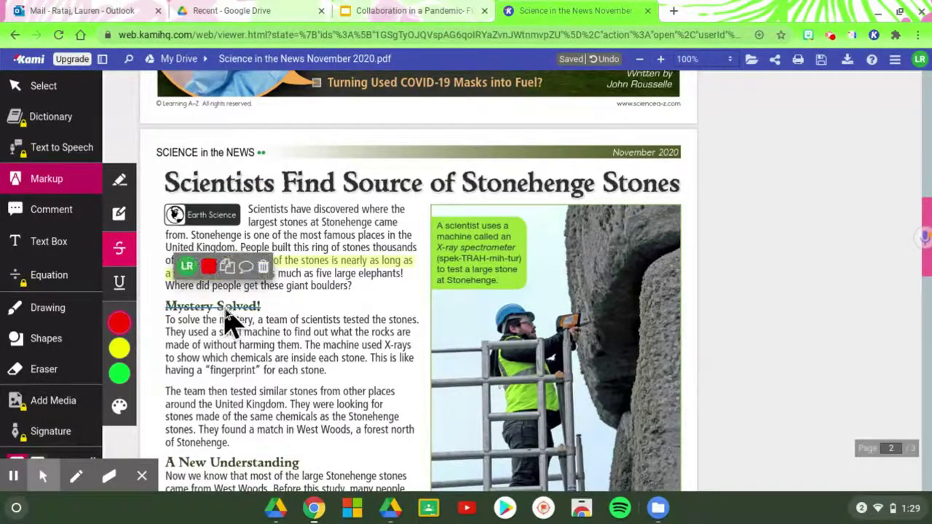
{"action": "left_click", "coordinate": [310, 268]}
{"action": "left_click", "coordinate": [298, 226]}
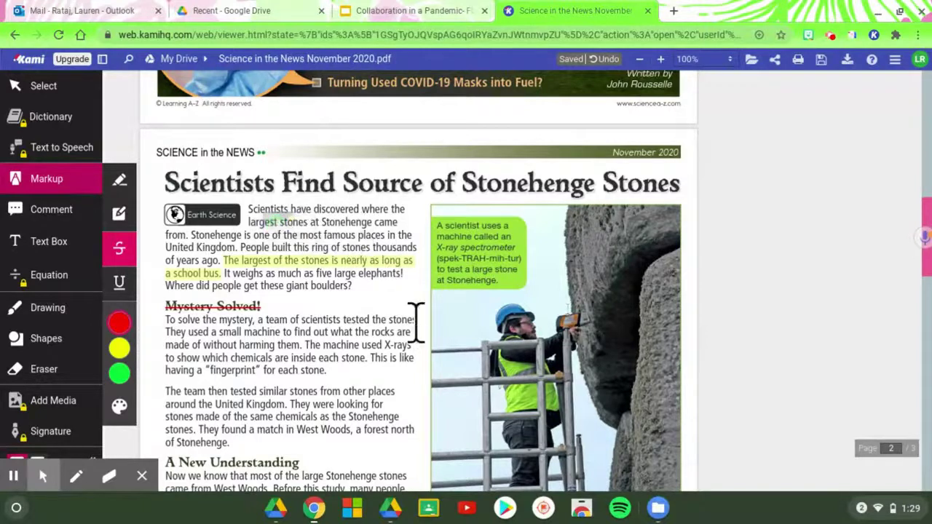
{"action": "left_click", "coordinate": [267, 262]}
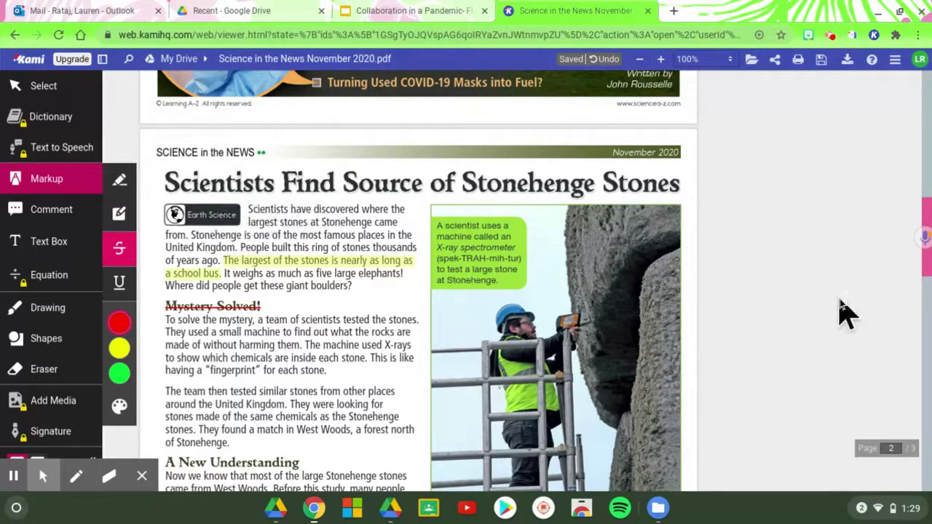
Post 'Have you seen this machine before? I am interested in learning more about it!' on the photo caption.
{"action": "left_click", "coordinate": [49, 216]}
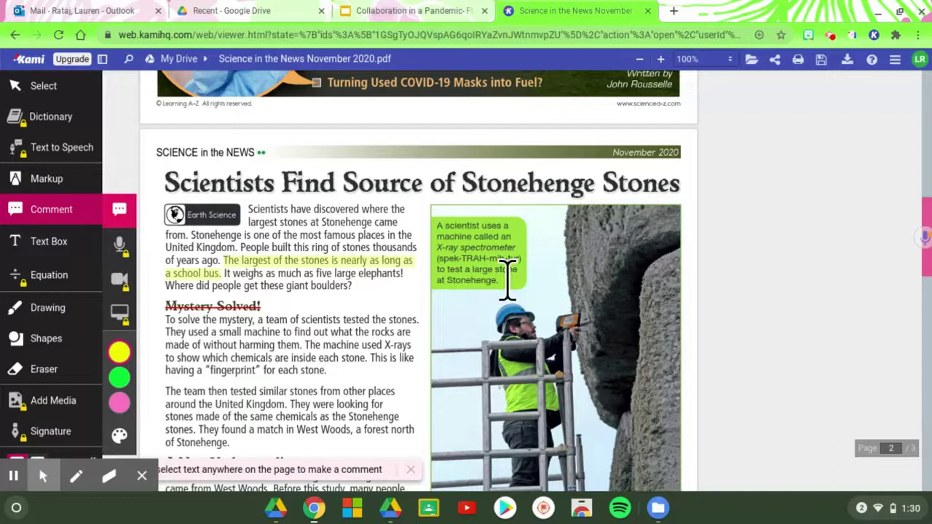
{"action": "left_click_drag", "start_coordinate": [507, 276], "coordinate": [443, 235]}
{"action": "scroll", "coordinate": [443, 235], "scroll_direction": "down", "scroll_amount": 1}
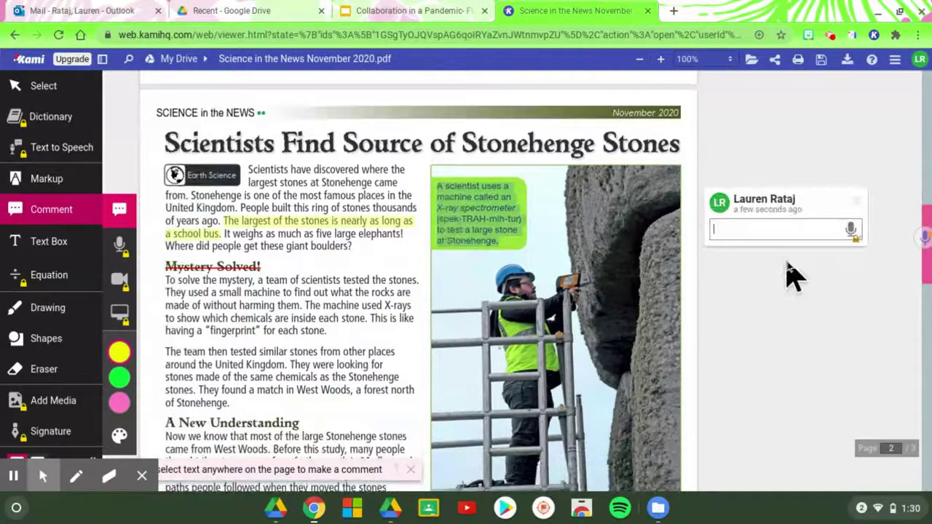
{"action": "type", "text": "Have you seen this"}
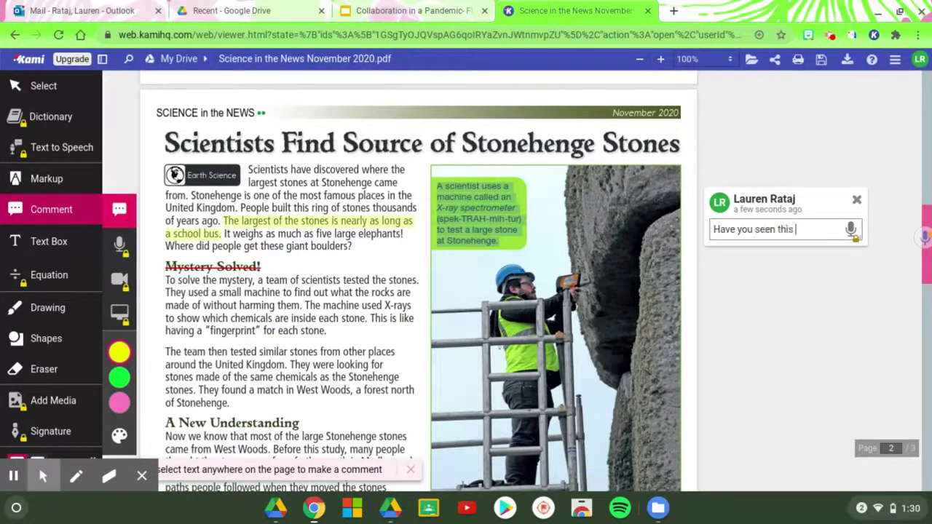
{"action": "type", "text": " machine before"}
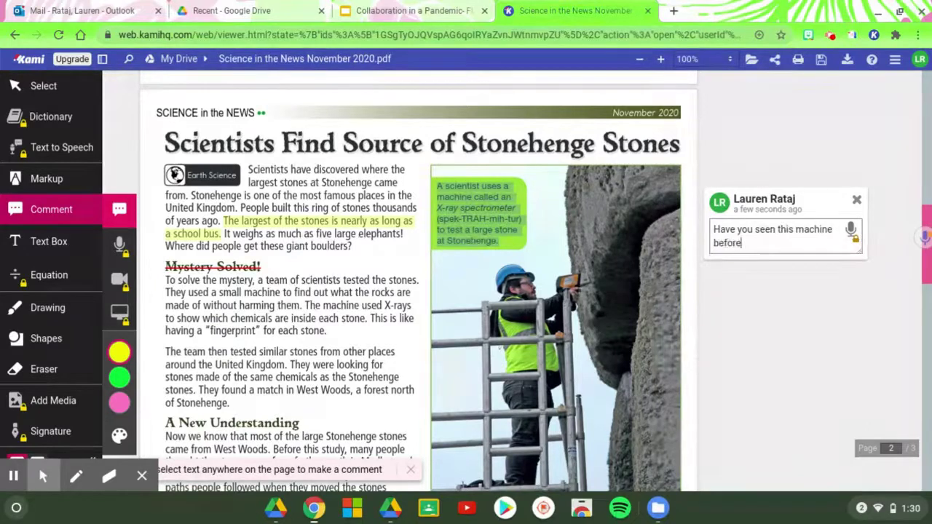
{"action": "type", "text": "? I am interested"}
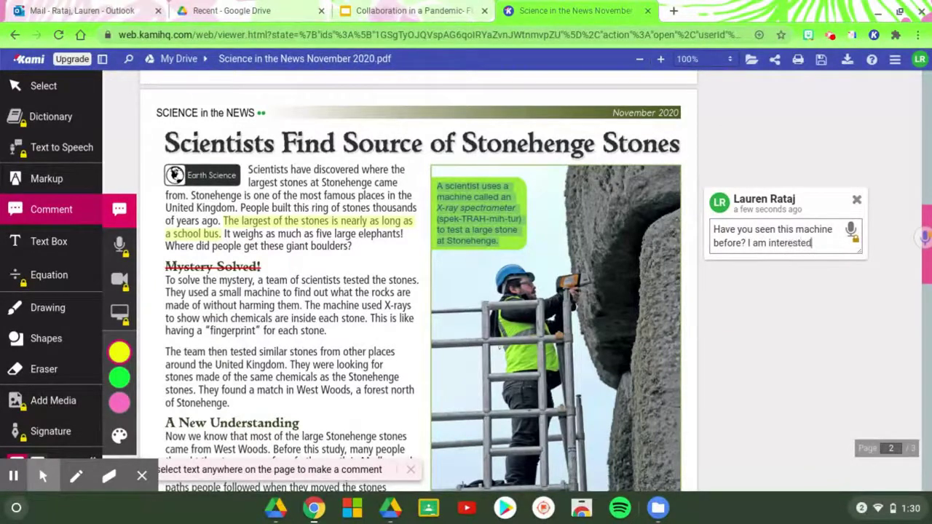
{"action": "type", "text": " in learning more about"}
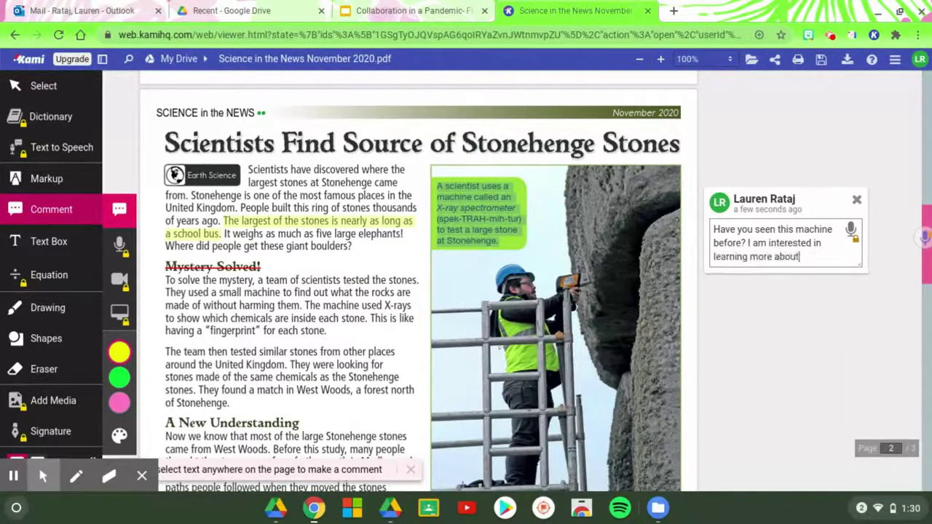
{"action": "type", "text": " it!"}
{"action": "key", "text": "Return"}
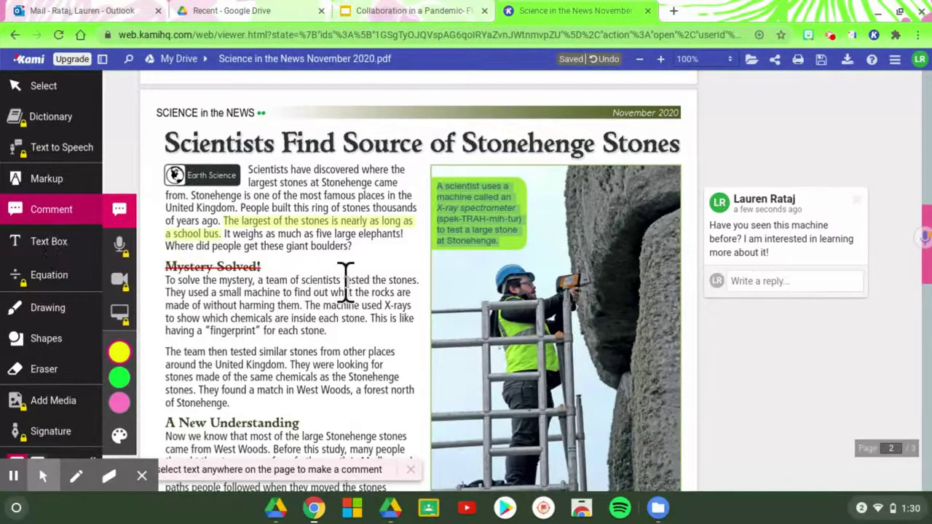
Draw a black freehand loop around the worker's helmeted head in the photo, then pick Shapes.
{"action": "left_click", "coordinate": [48, 309]}
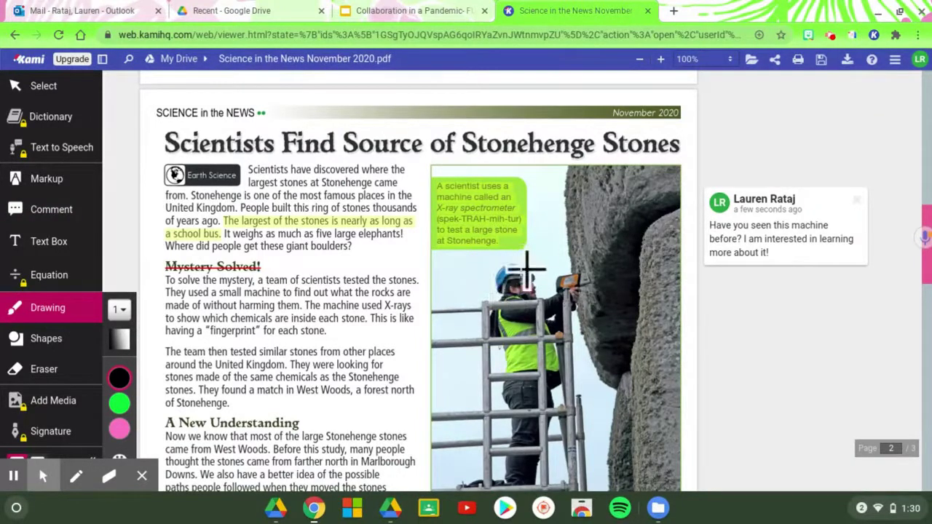
{"action": "mouse_move", "coordinate": [521, 259]}
{"action": "left_mouse_down"}
{"action": "mouse_move", "coordinate": [483, 270]}
{"action": "mouse_move", "coordinate": [505, 300]}
{"action": "mouse_move", "coordinate": [532, 258]}
{"action": "left_mouse_up"}
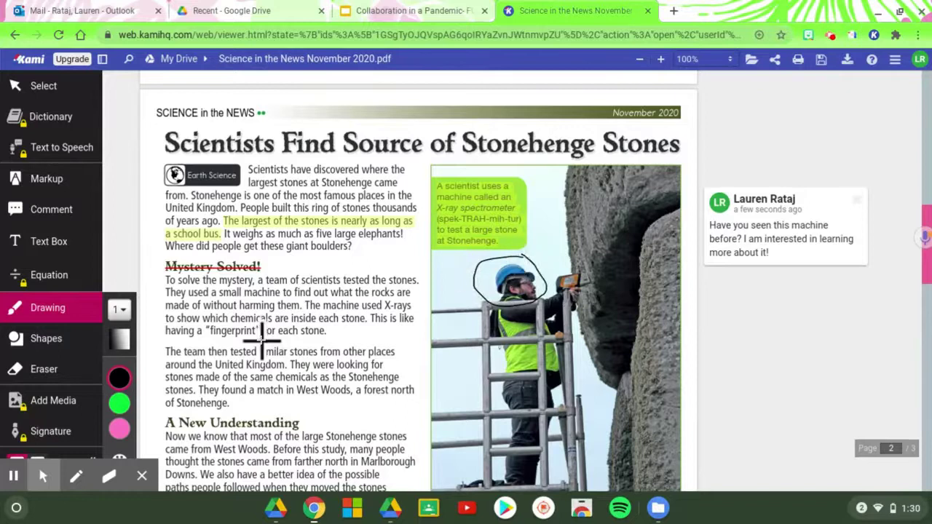
{"action": "left_click", "coordinate": [46, 341]}
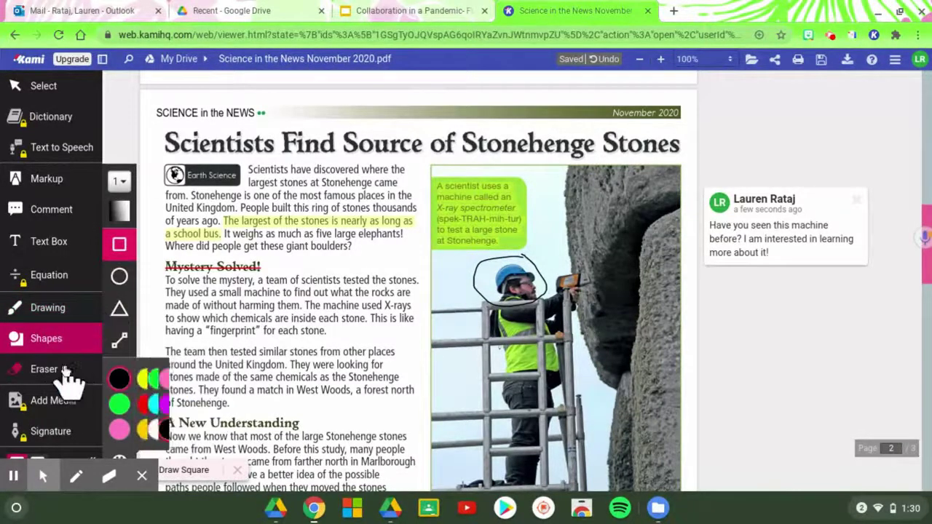